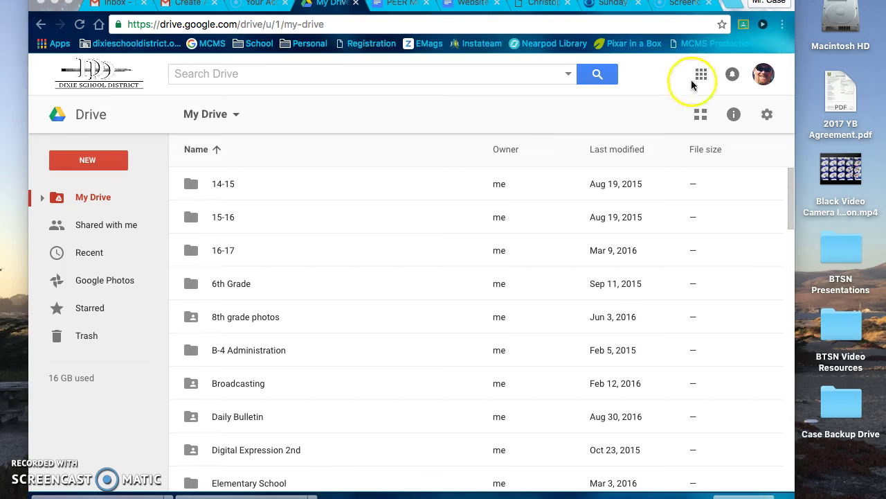
Step: Switch to Google Sites, start a new site from the blank template and name it "chriscmcms"
left_click(703, 75)
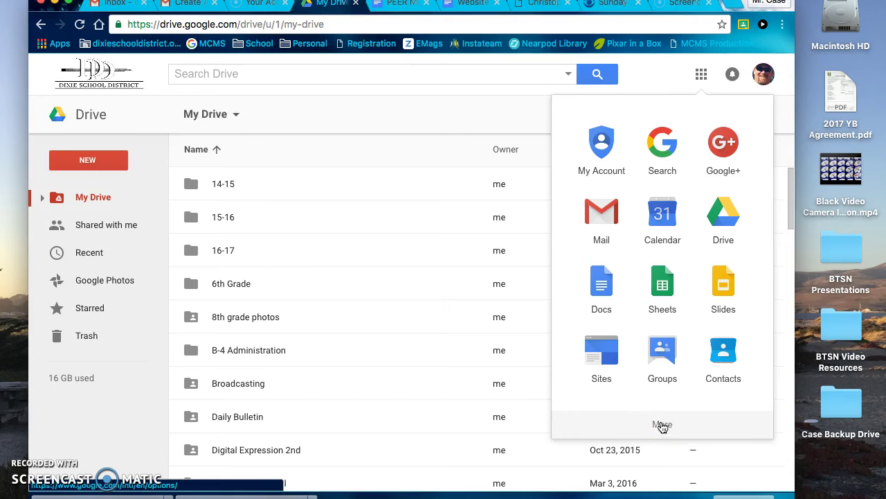
left_click(606, 347)
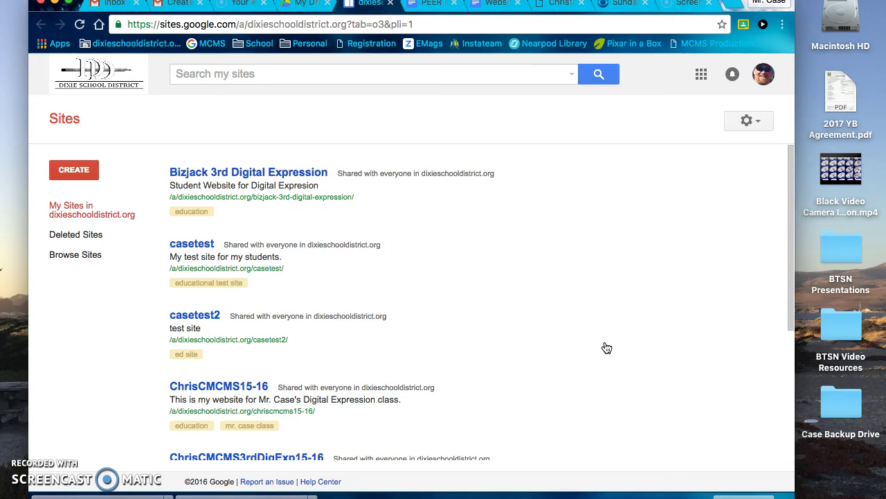
left_click(70, 176)
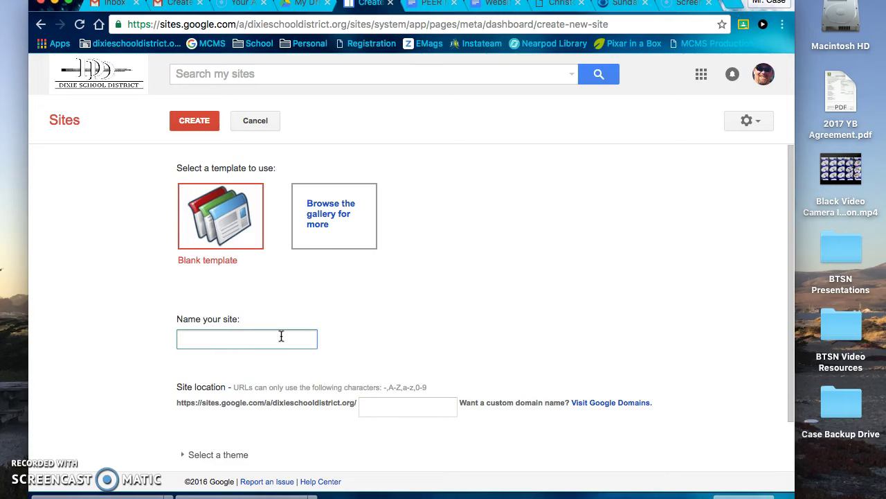
scroll(281, 336, "down", 2)
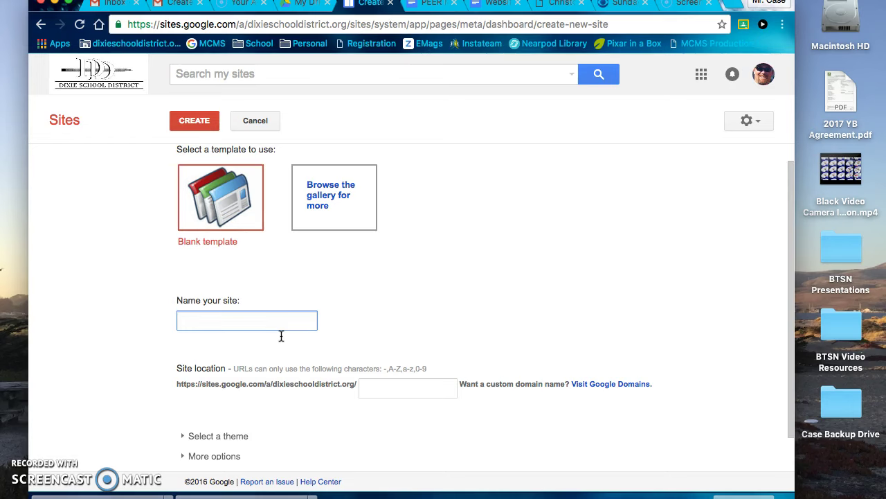
type("chriscmcms")
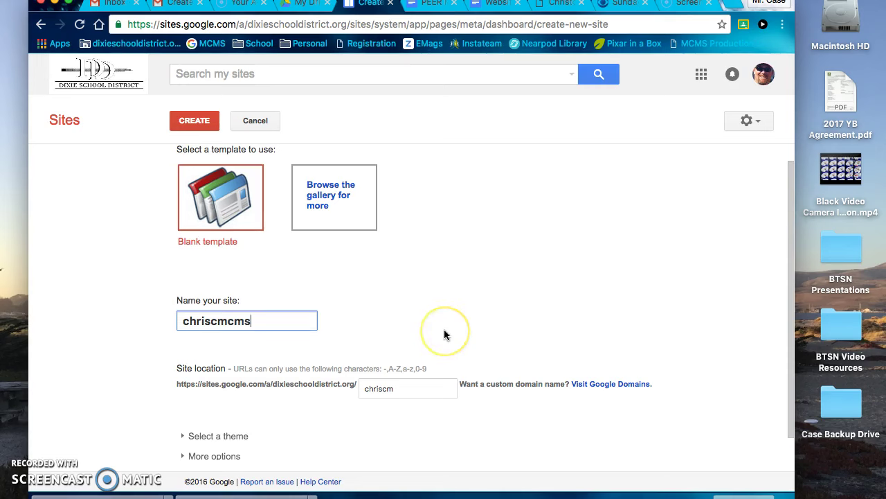
Step: Browse the available site themes and select the Garden theme for the new site
scroll(444, 335, "down", 1)
scroll(444, 334, "down", 1)
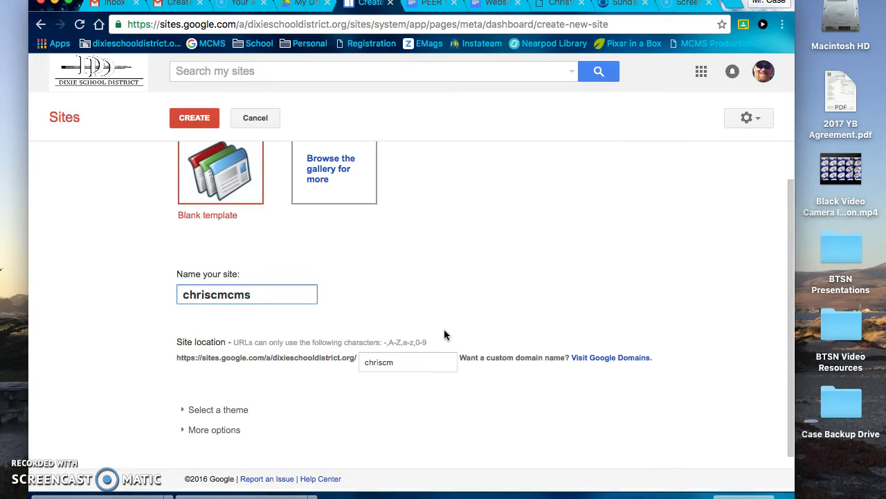
left_click(183, 415)
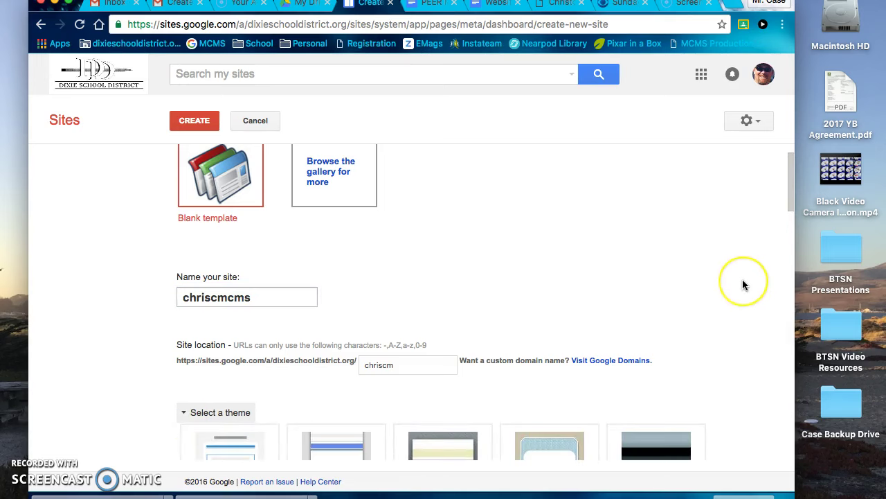
scroll(742, 284, "down", 5)
scroll(743, 284, "down", 4)
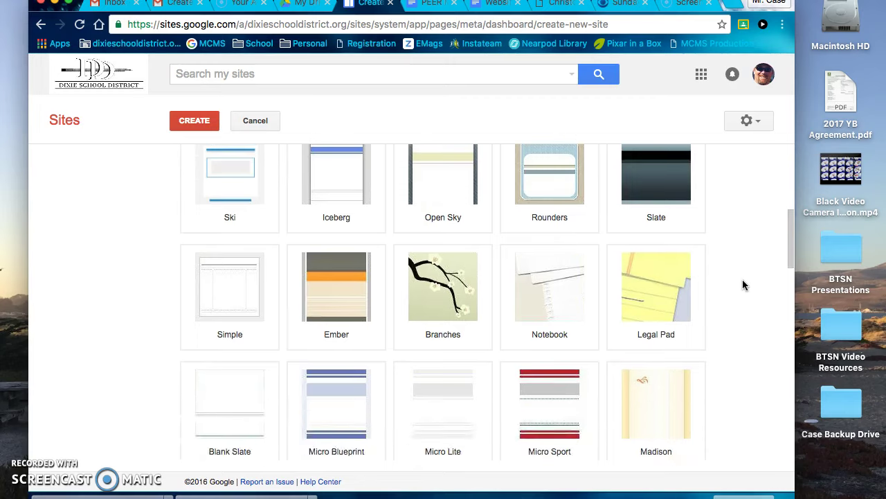
scroll(743, 285, "down", 5)
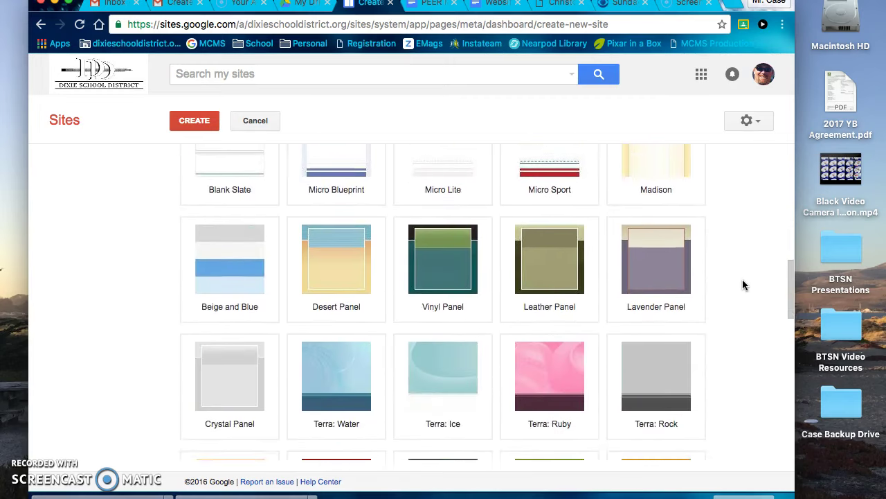
scroll(743, 285, "down", 2)
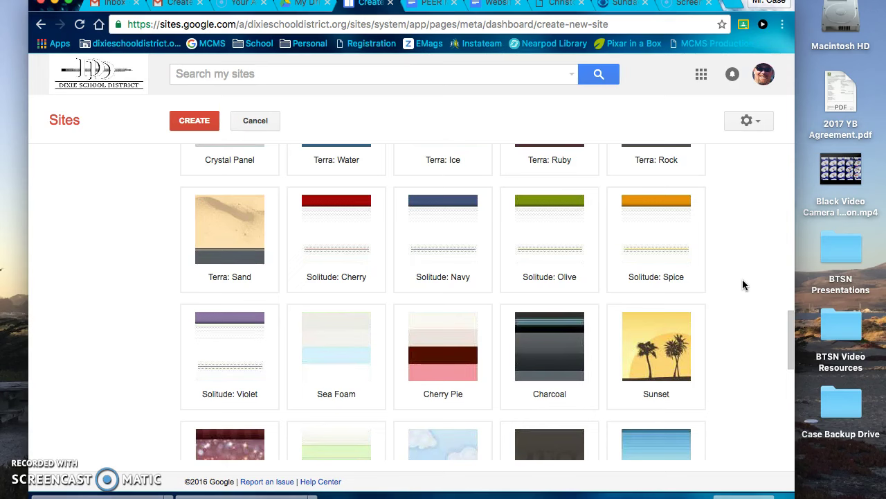
scroll(743, 284, "down", 3)
scroll(743, 284, "up", 3)
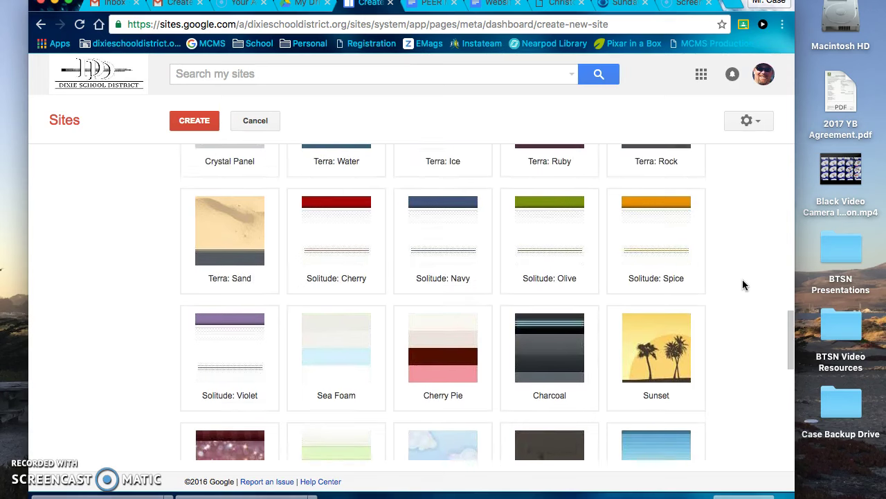
scroll(743, 284, "up", 1)
scroll(743, 283, "down", 2)
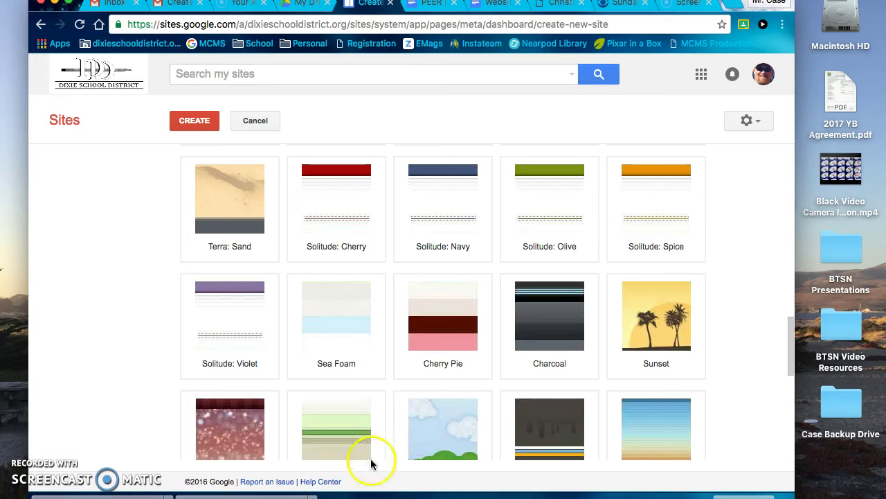
left_click(342, 446)
Step: Expand the additional site options and set the site category to "education"
scroll(506, 391, "down", 6)
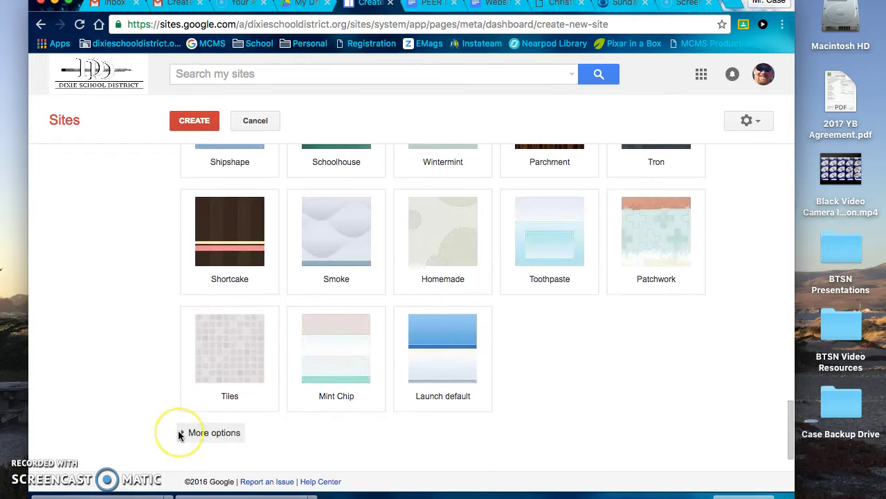
left_click(178, 432)
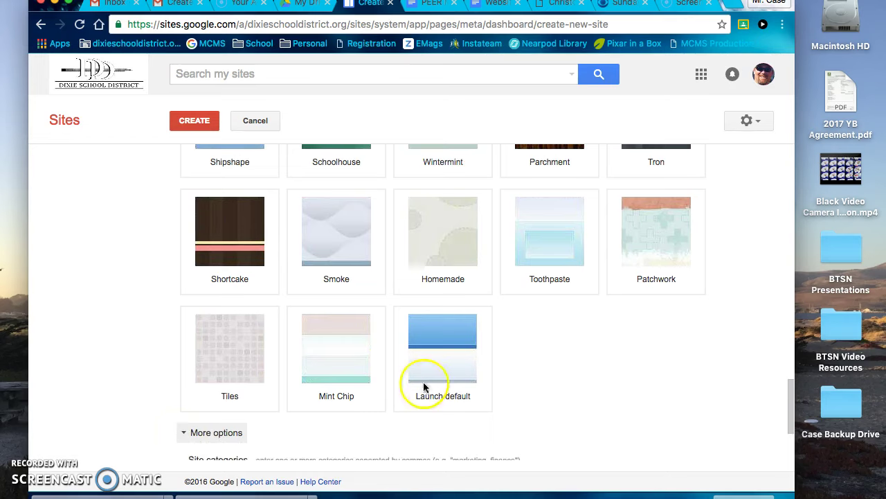
scroll(535, 367, "down", 4)
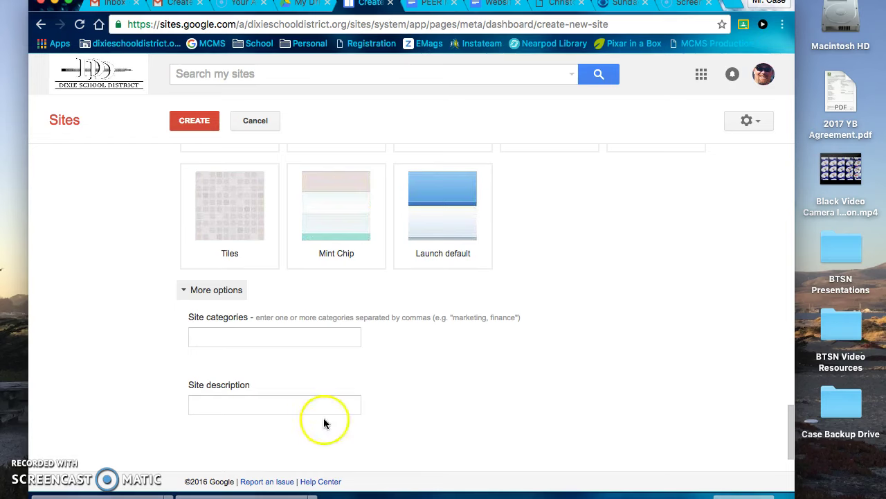
left_click(266, 336)
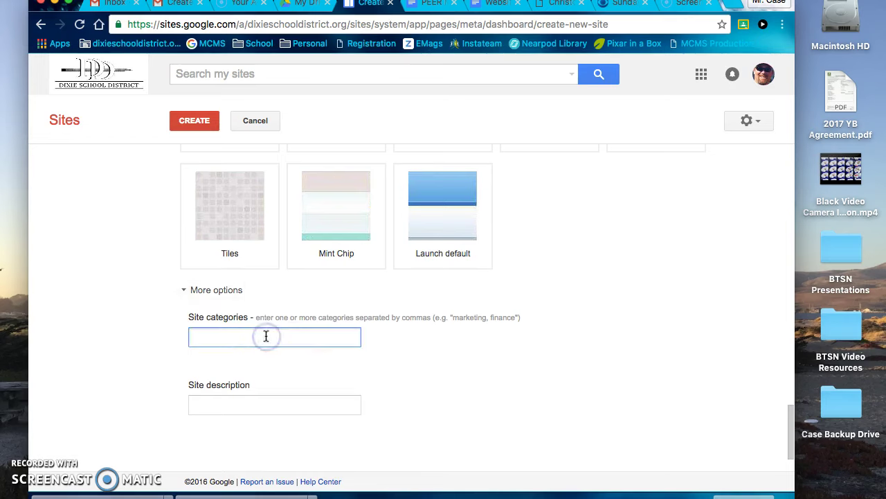
type("education")
Step: Enter a site description stating that this is my Digital Expression website for the teacher's class
left_click(268, 402)
left_click(261, 412)
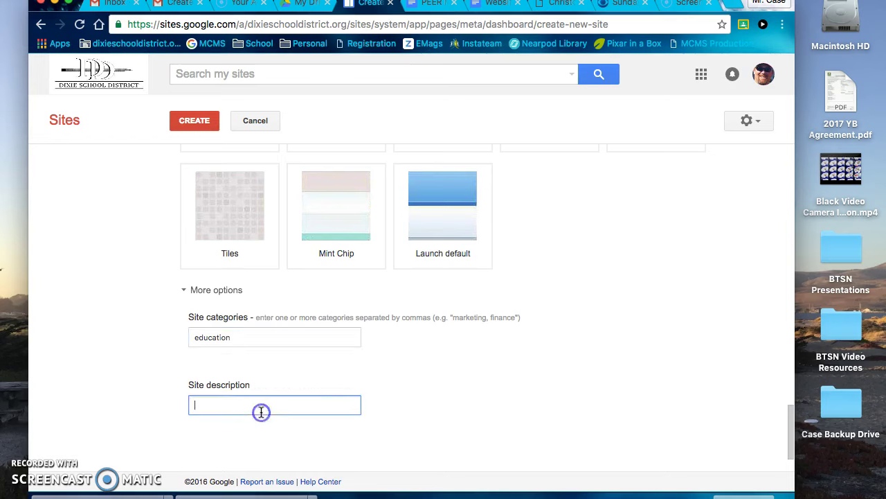
type("This is my Digital Ex")
type("pressio")
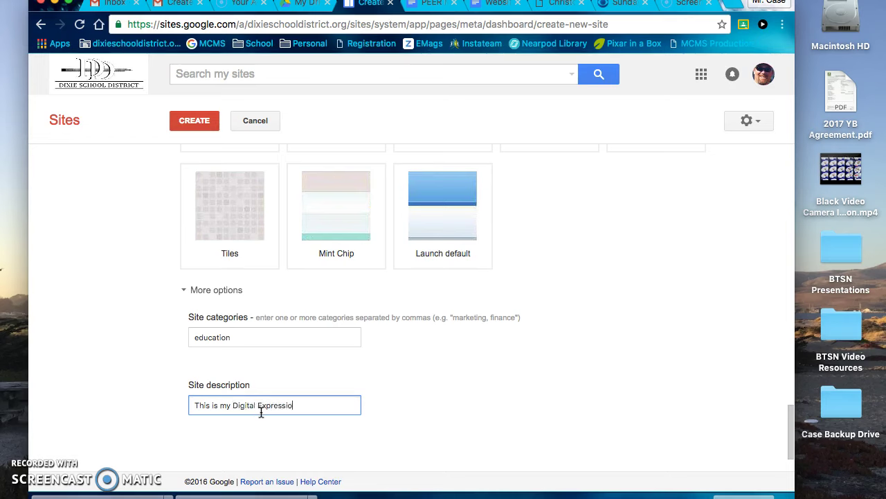
type("n website for Mr. Case")
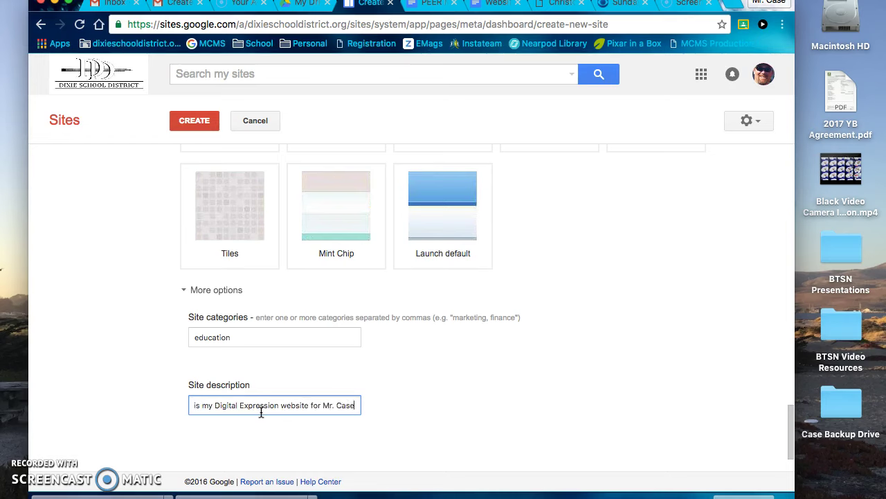
type("'s class.")
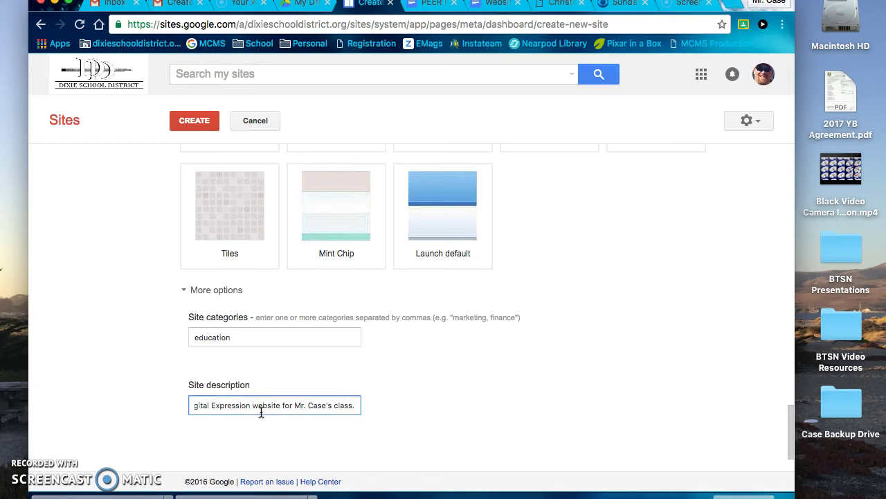
Step: Create the site with the chosen template, name, theme and description
scroll(261, 412, "up", 2)
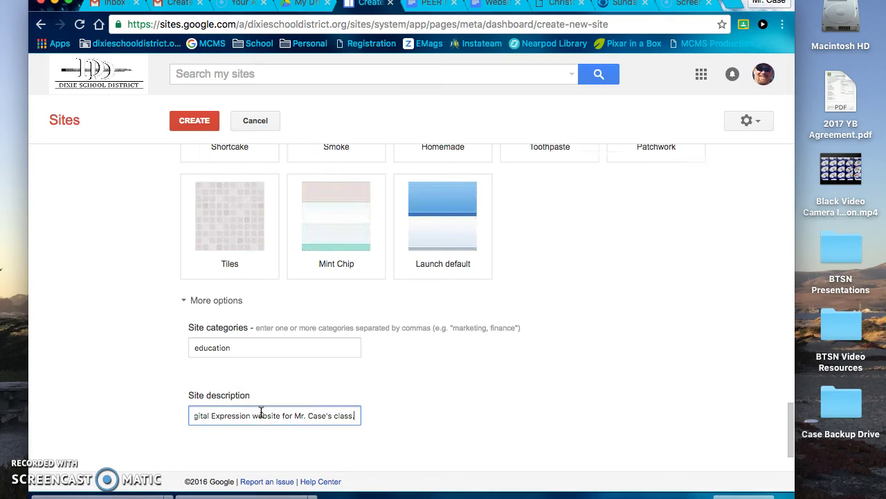
scroll(261, 412, "up", 10)
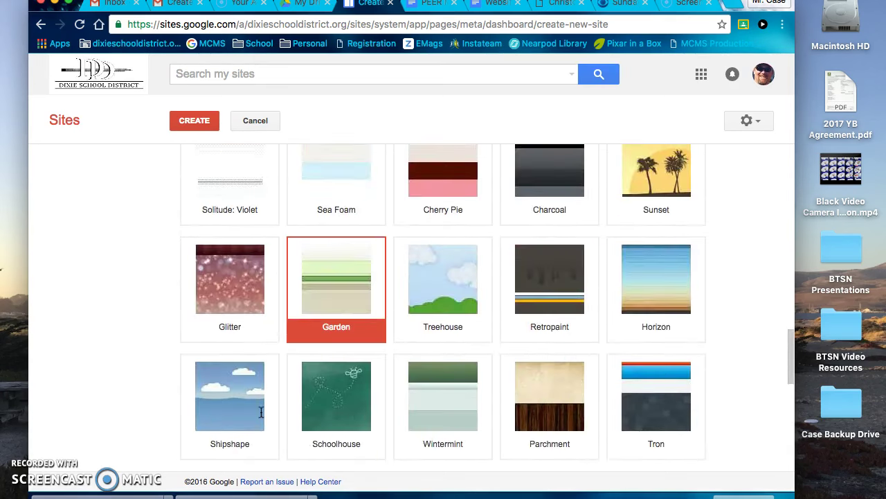
scroll(261, 411, "up", 15)
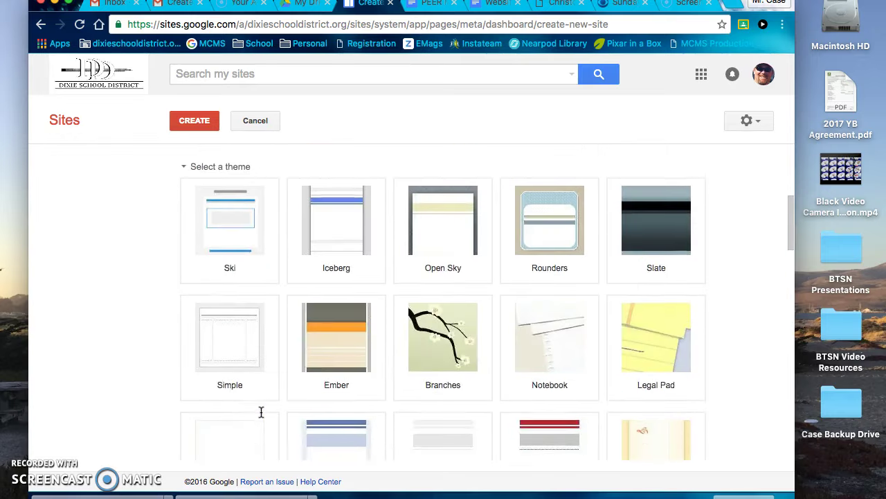
scroll(261, 412, "up", 3)
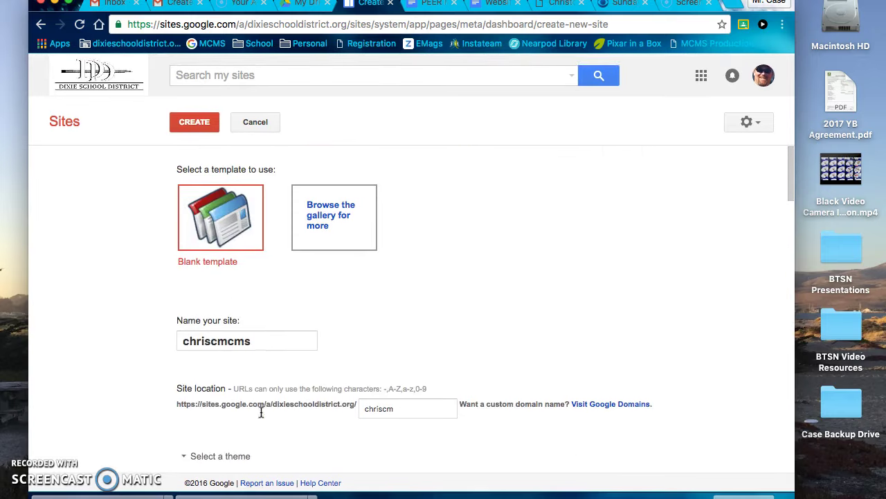
left_click(197, 120)
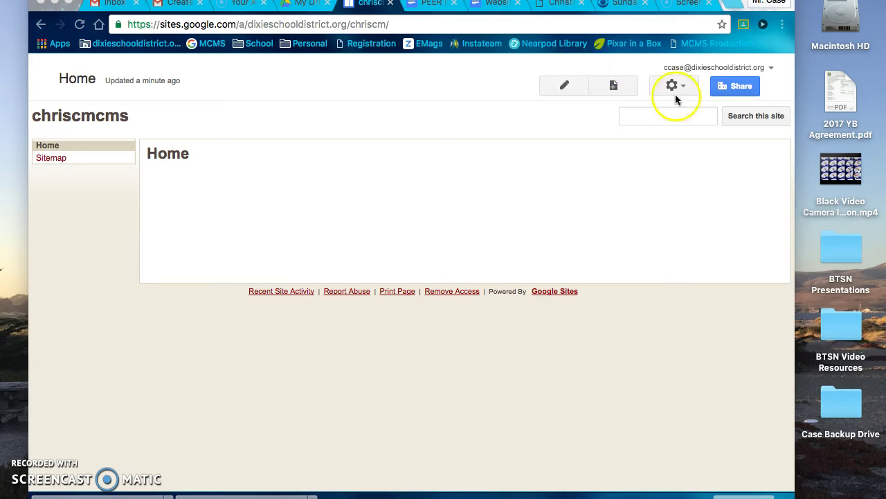
Step: Examine the Home page editor's insert, format, table, layout and help options, and save the page
left_click(548, 85)
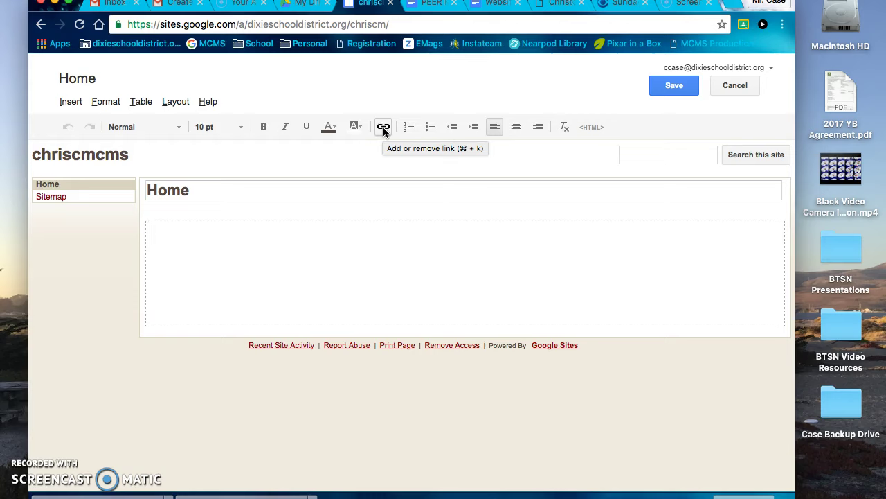
left_click(70, 103)
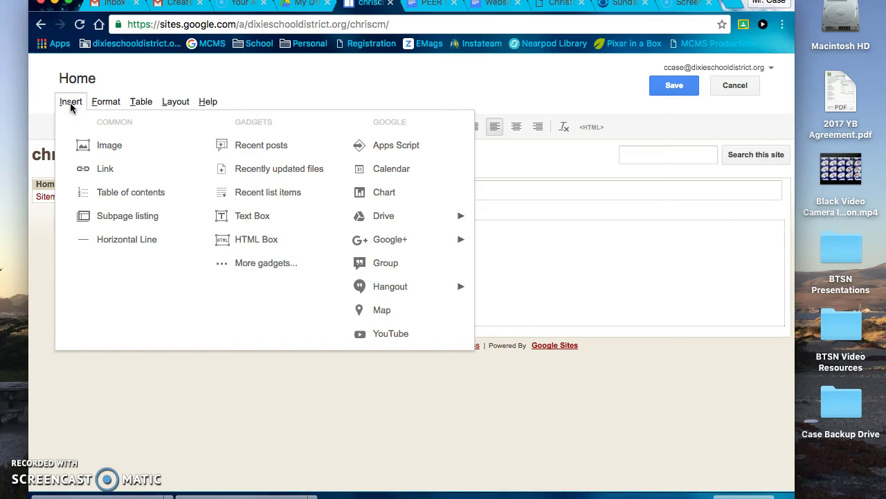
left_click(105, 102)
left_click(140, 102)
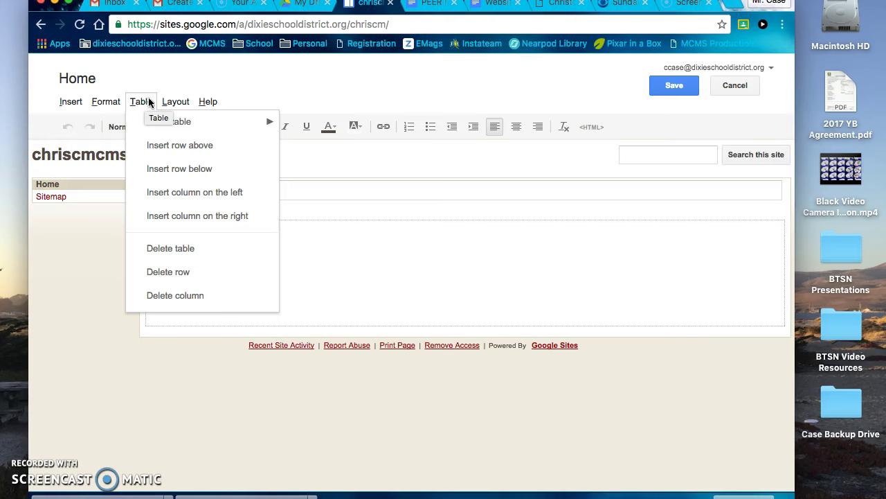
left_click(175, 103)
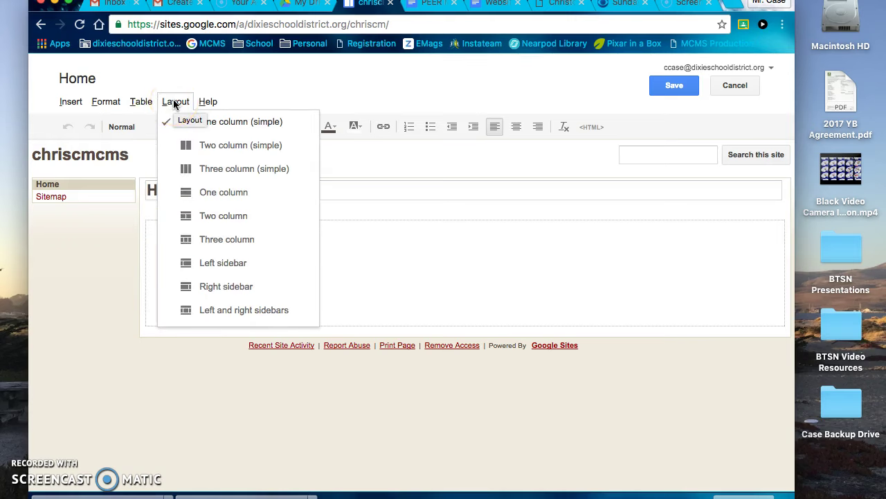
left_click(207, 102)
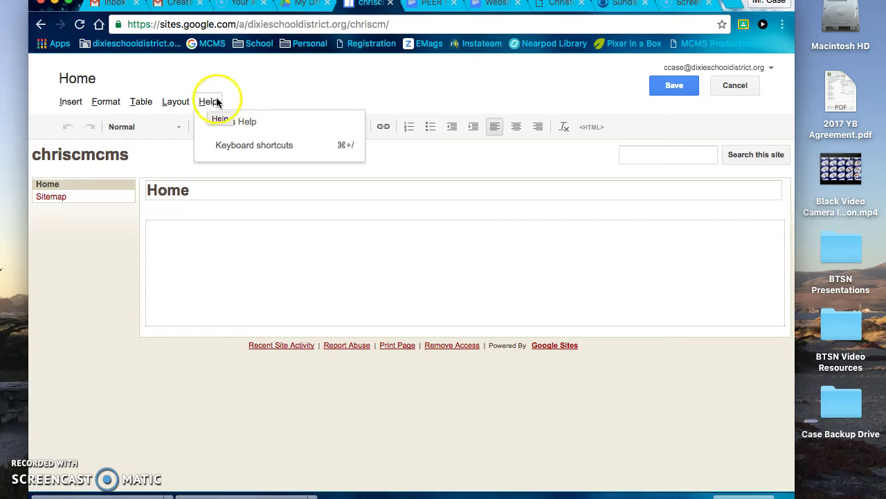
left_click(441, 158)
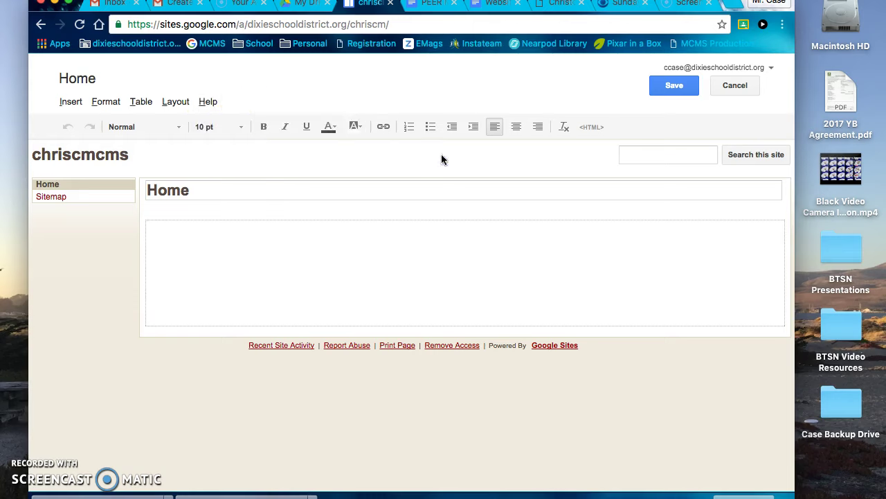
left_click(675, 89)
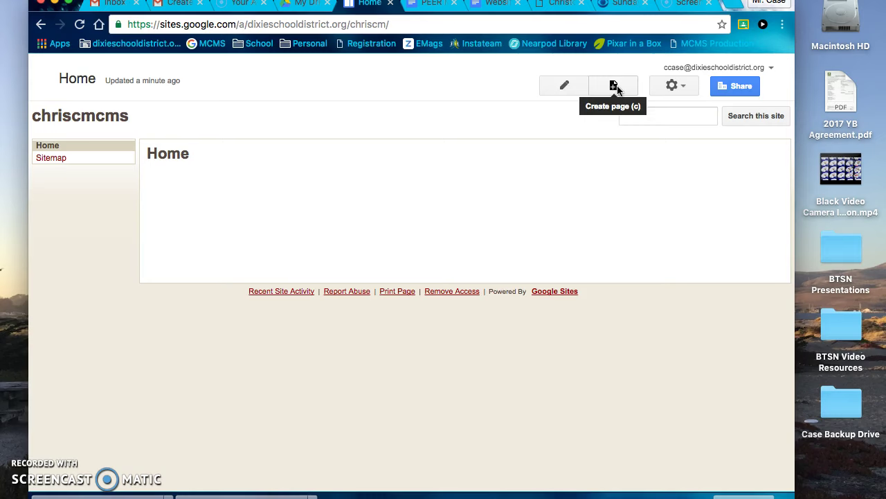
Step: Review the page actions, page template options and site actions available for the Home page
left_click(681, 87)
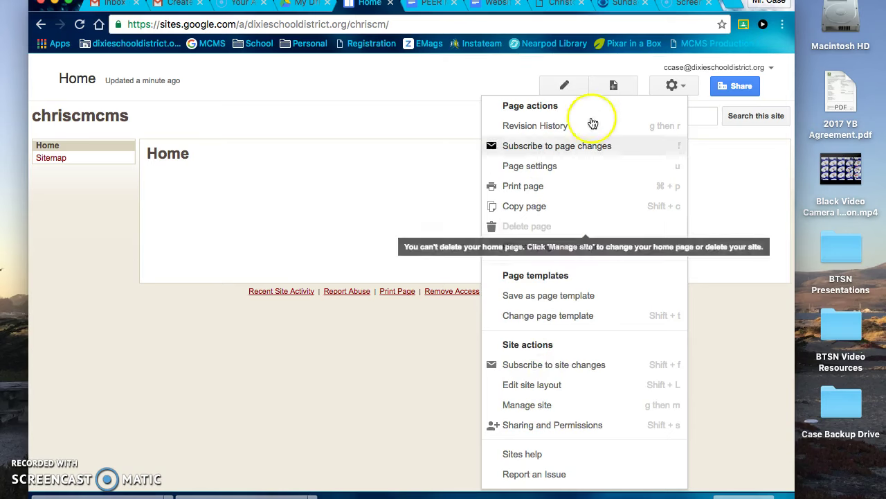
left_click(716, 141)
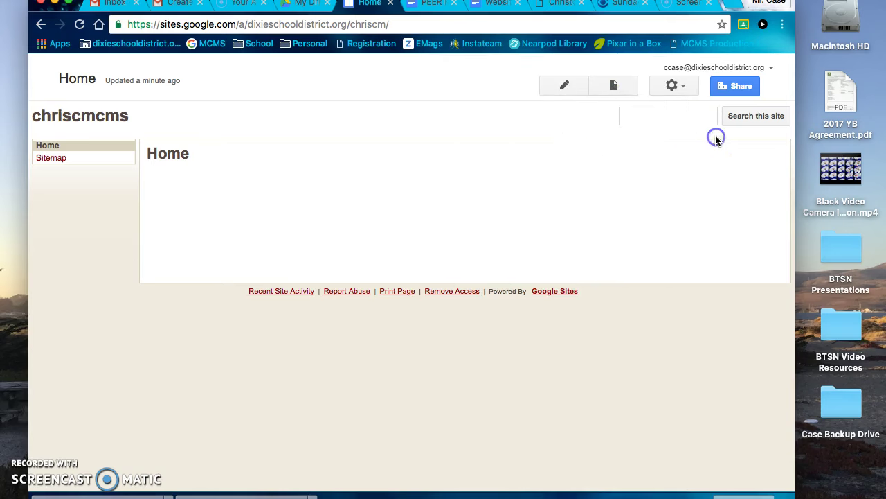
Step: Open the Home page for editing, check its title and body areas, and save the page
left_click(553, 123)
left_click(567, 87)
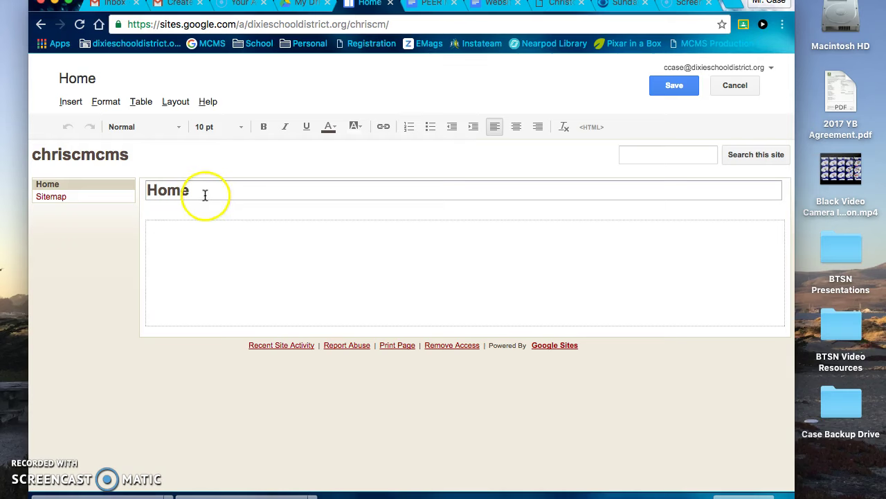
left_click_drag(204, 193, 138, 195)
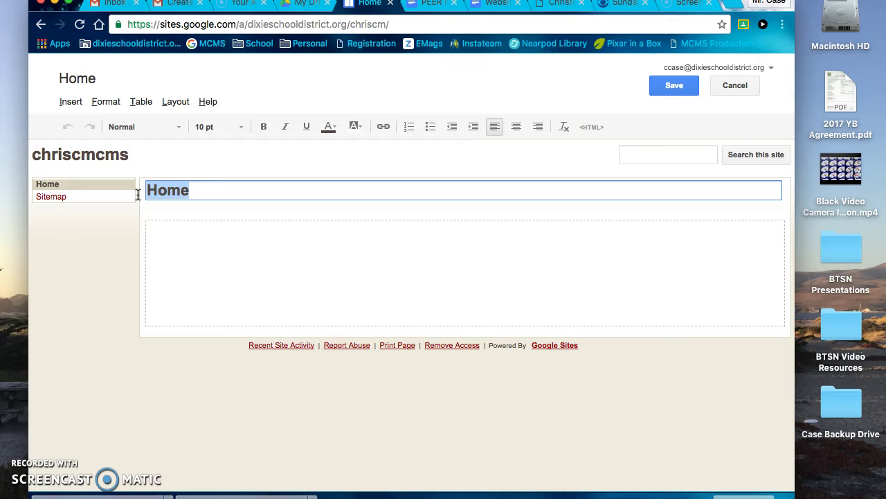
left_click(212, 249)
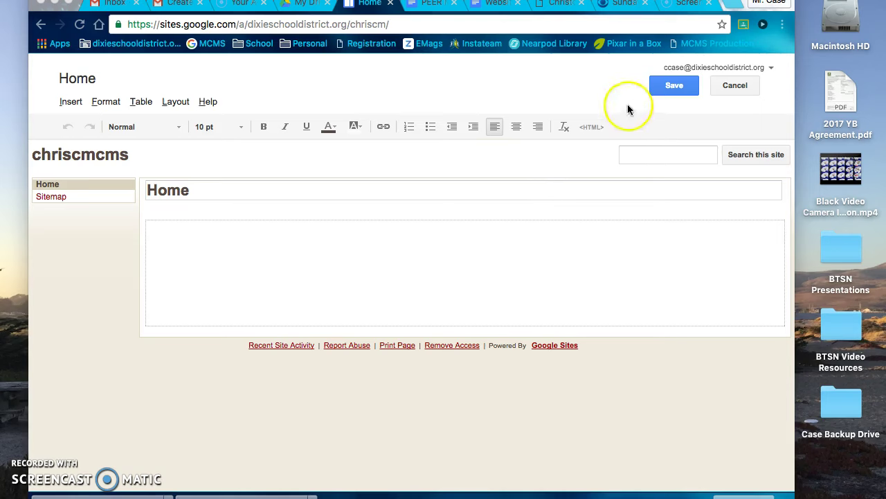
left_click(662, 88)
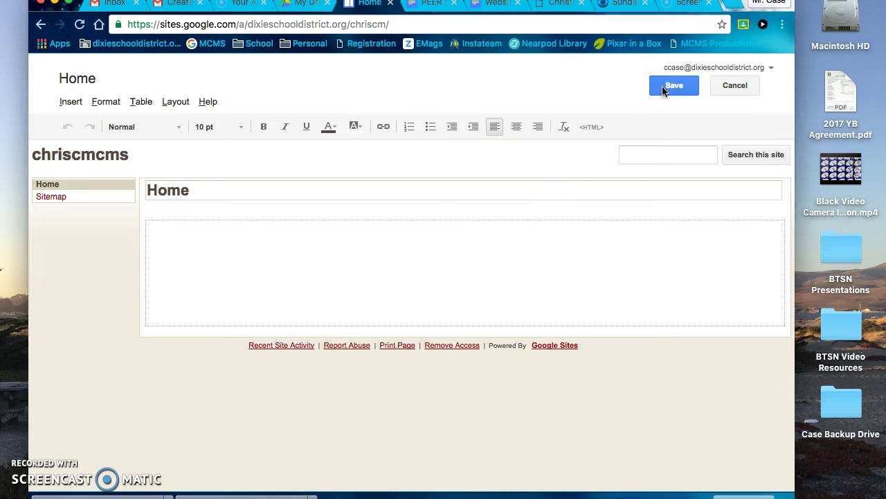
left_click(662, 88)
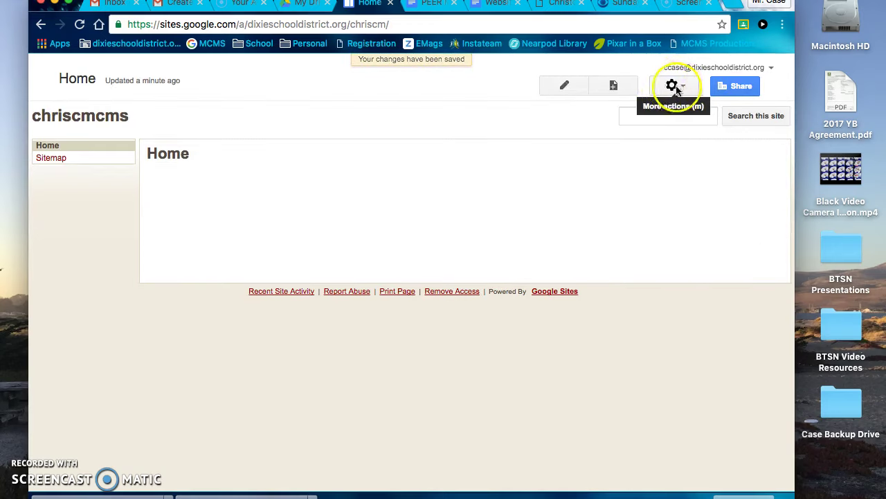
Step: Change the site's base theme to Sunset in the site management settings, save it and check the preview
left_click(682, 87)
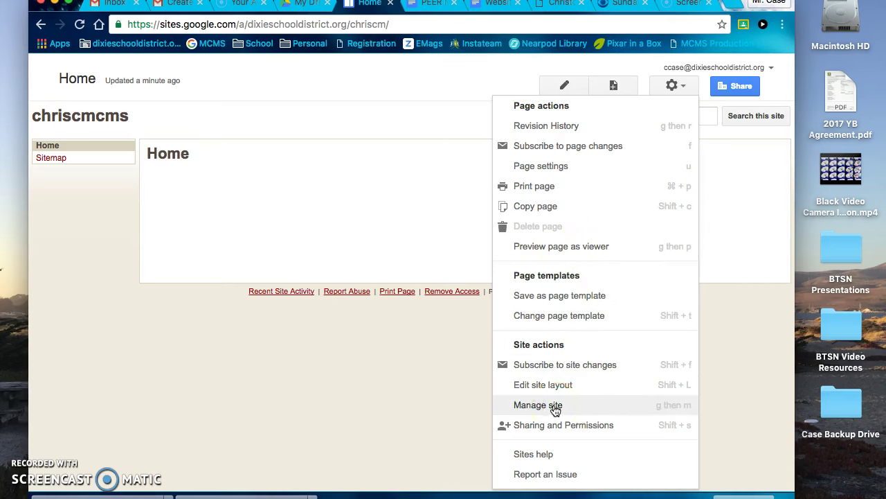
left_click(555, 405)
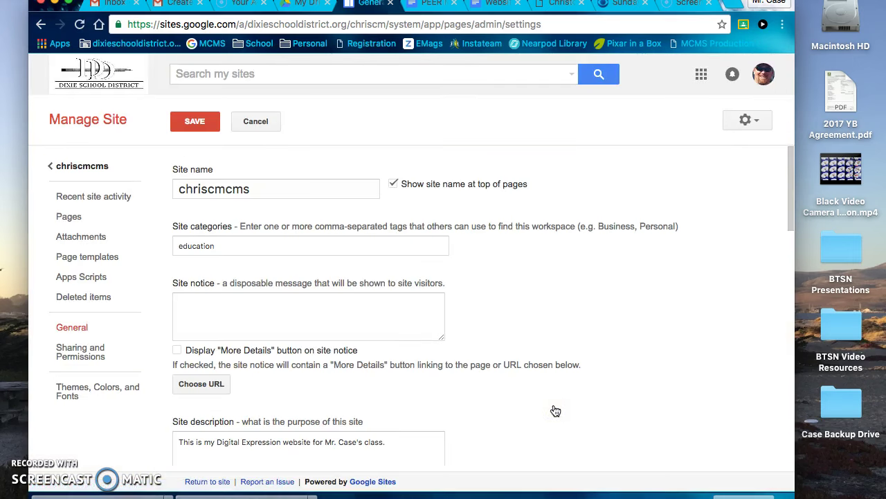
left_click(100, 394)
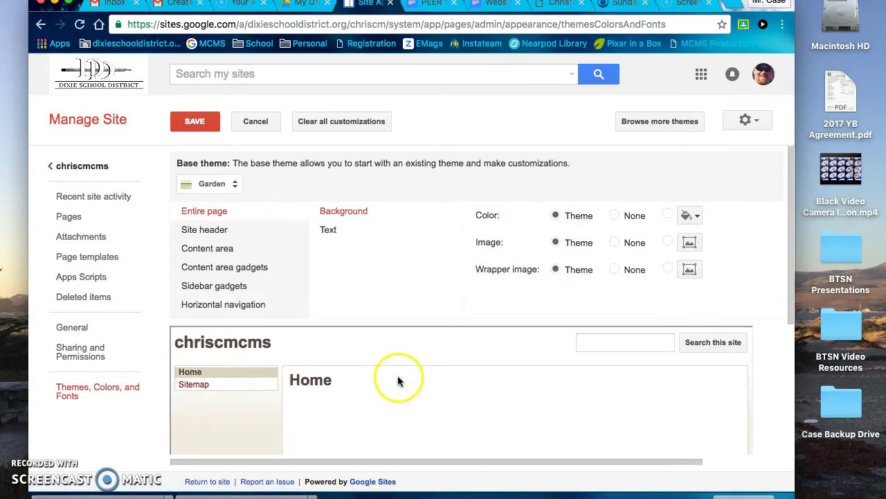
scroll(407, 381, "down", 2)
scroll(407, 382, "down", 2)
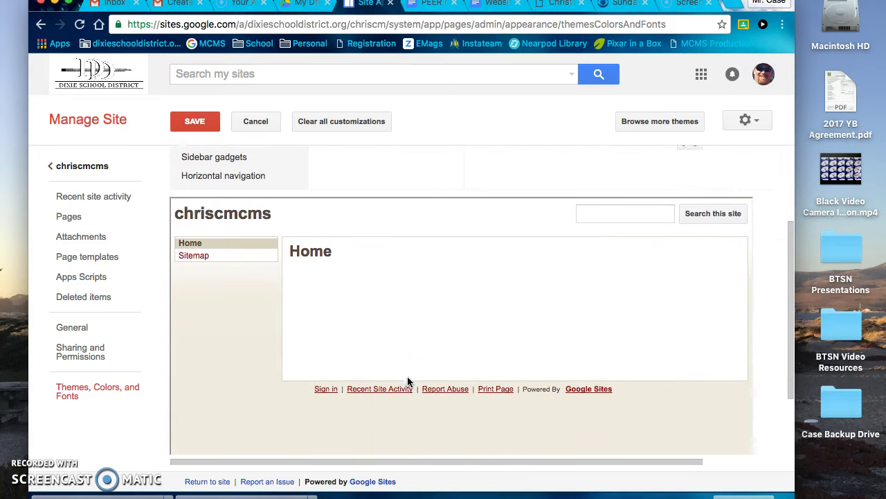
scroll(407, 382, "up", 2)
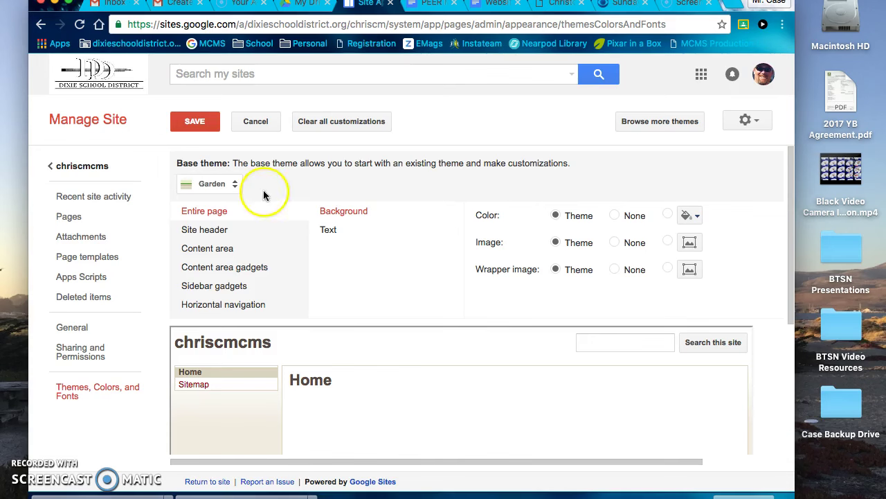
left_click(233, 185)
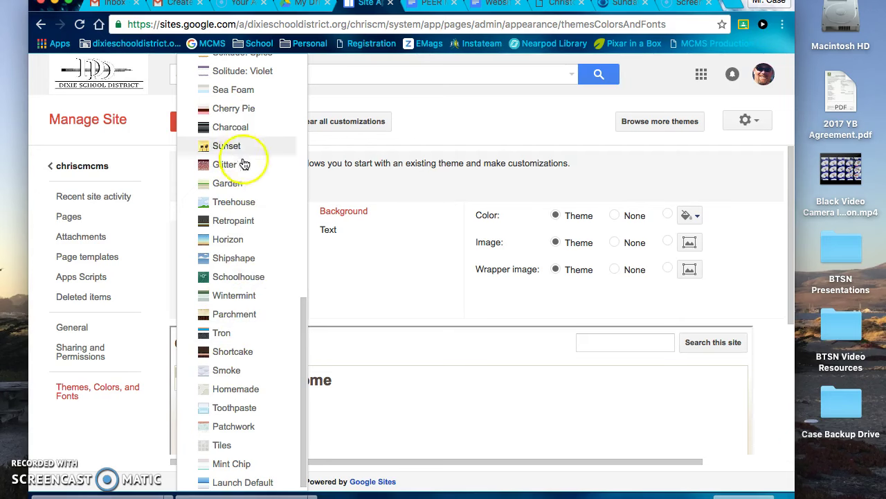
left_click(225, 146)
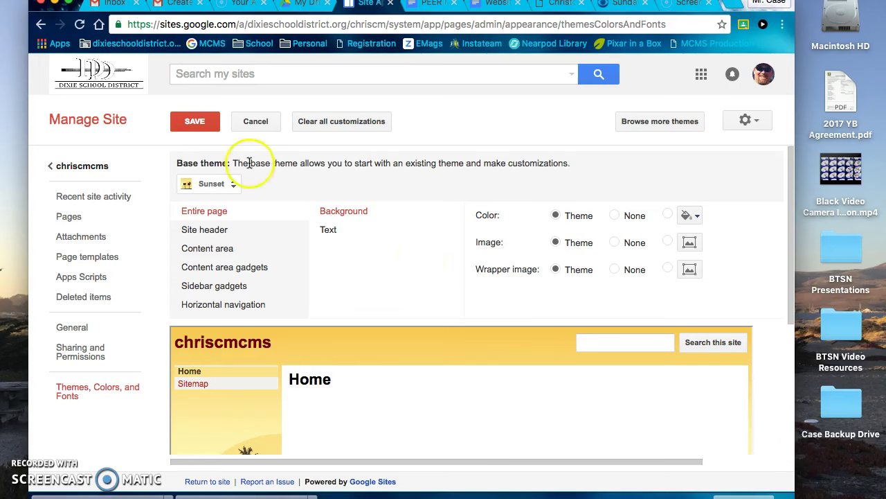
left_click(196, 122)
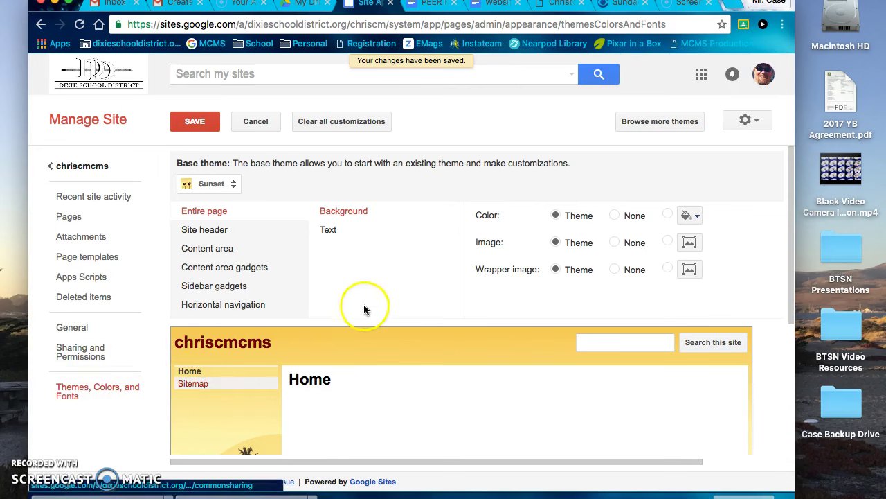
scroll(364, 310, "down", 5)
scroll(365, 307, "up", 5)
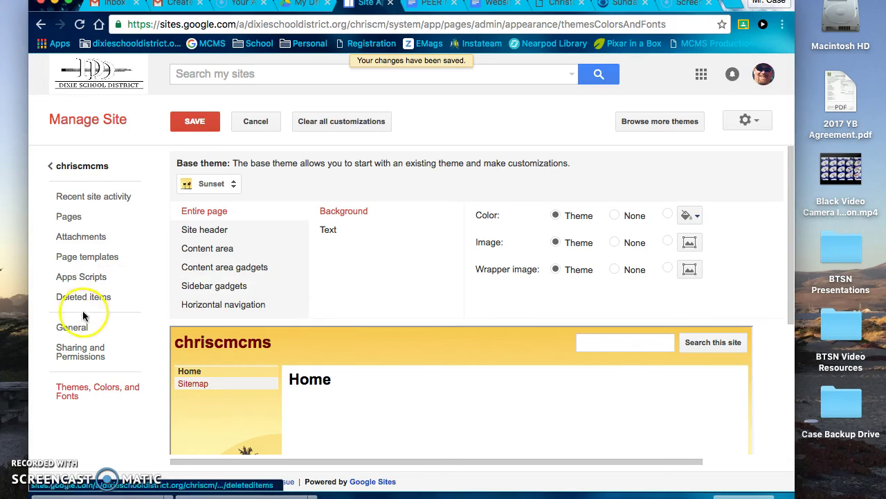
Step: Review the access options in the site's sharing and permissions settings, and return to the Home page
left_click(87, 350)
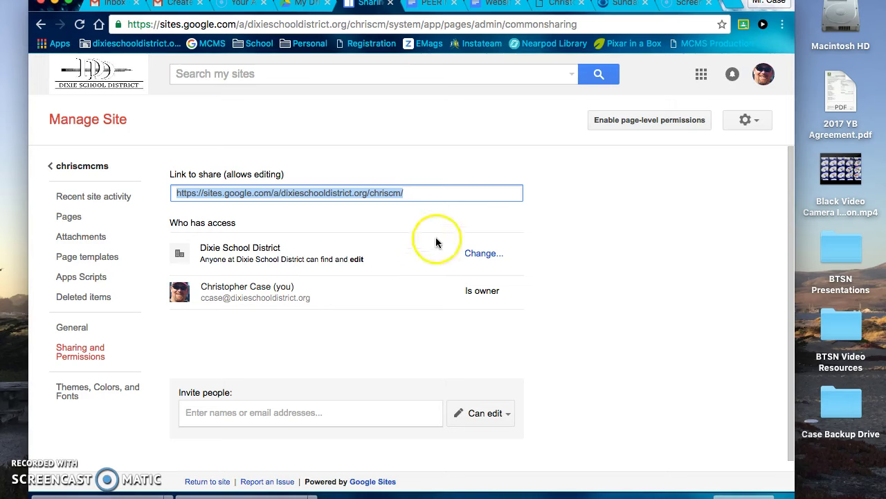
left_click(485, 254)
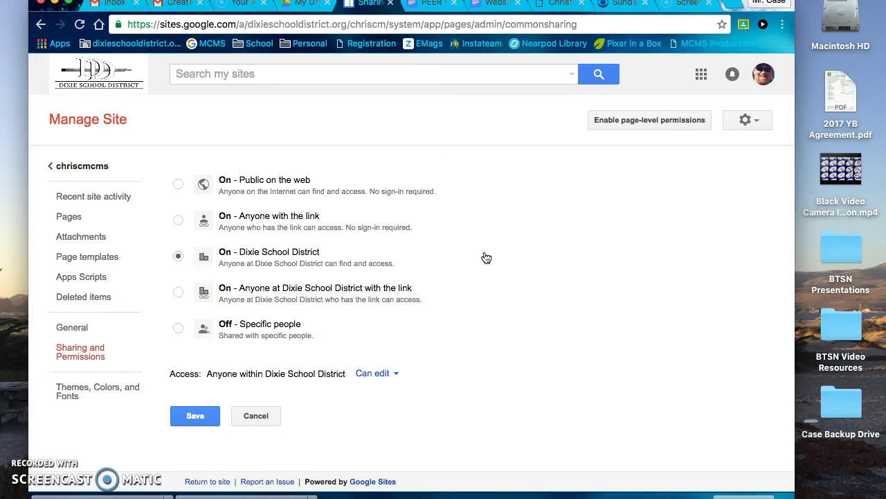
left_click(78, 167)
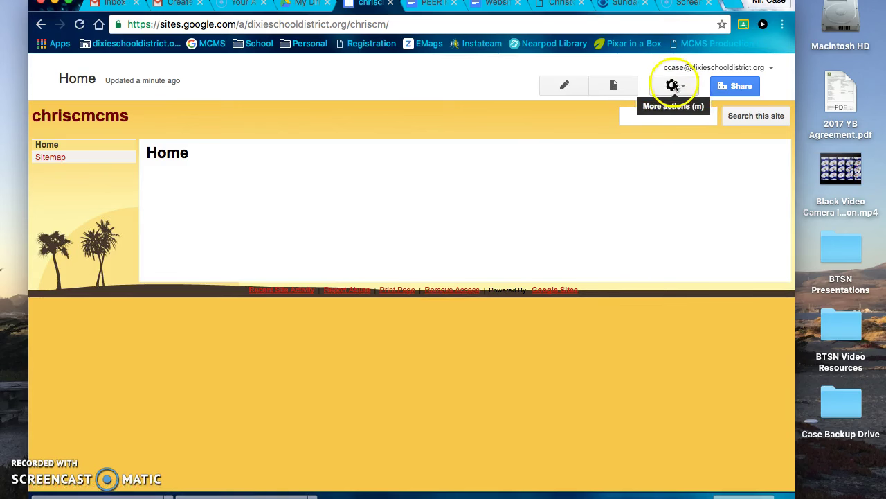
Step: Open the site management settings and review the general options for site name, categories, notice and description
left_click(674, 86)
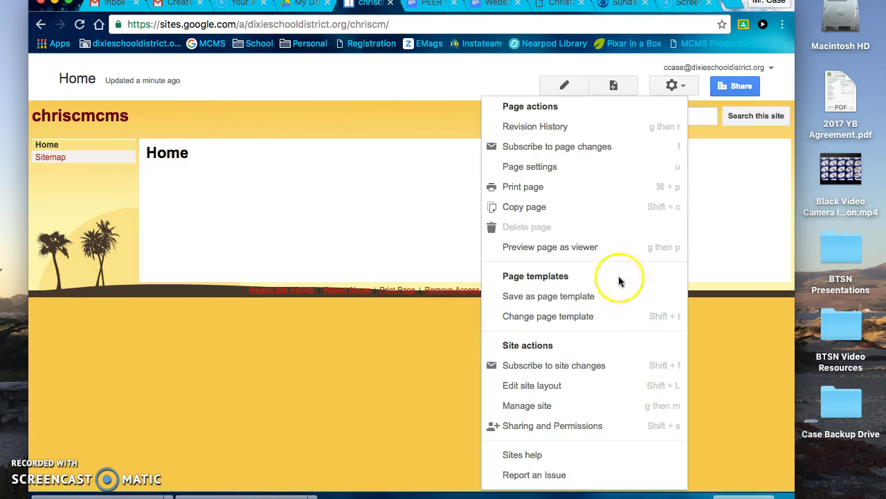
left_click(570, 407)
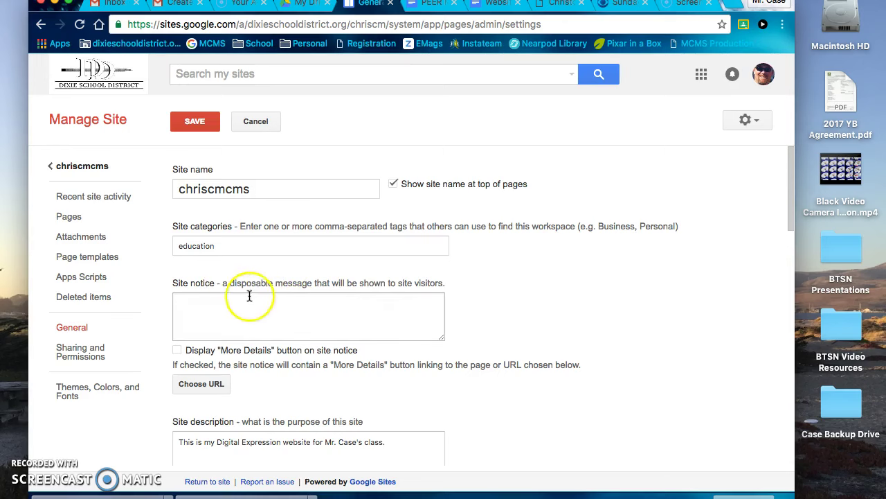
scroll(377, 332, "down", 1)
scroll(377, 332, "down", 3)
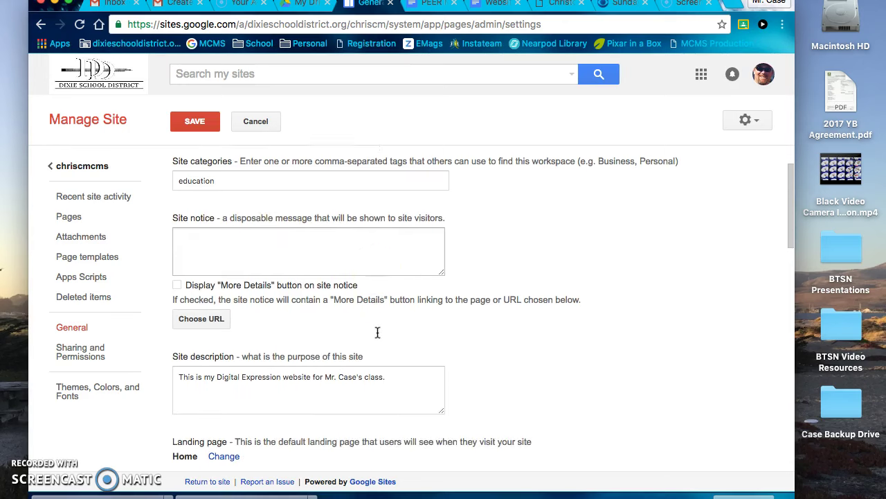
Step: Set the site's sharing to "On - Anyone with the link" with view access, save it and go back to the site
left_click(72, 358)
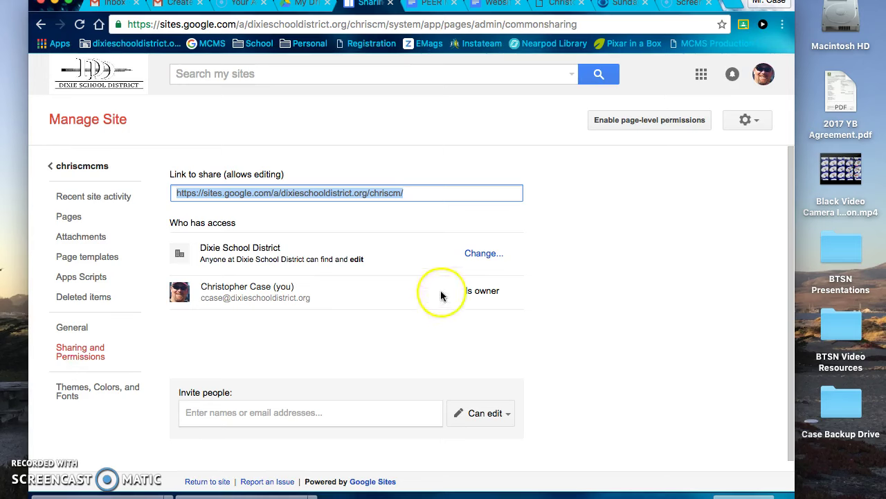
left_click(478, 261)
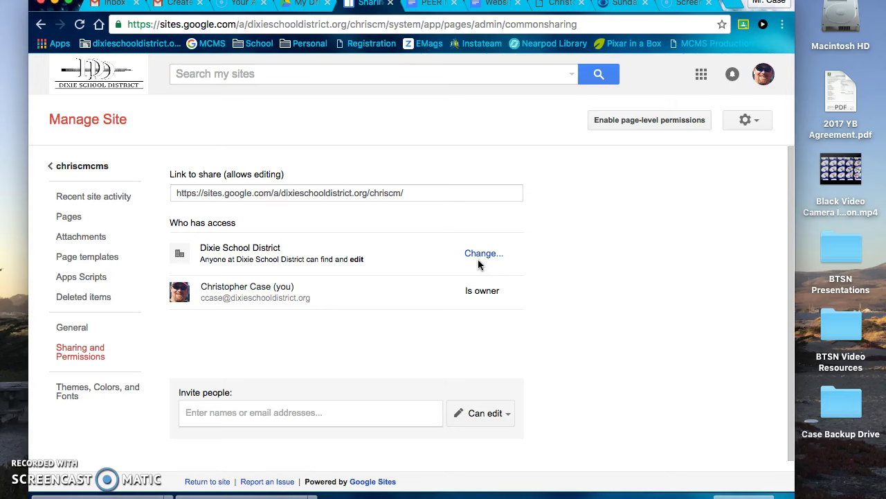
left_click(484, 252)
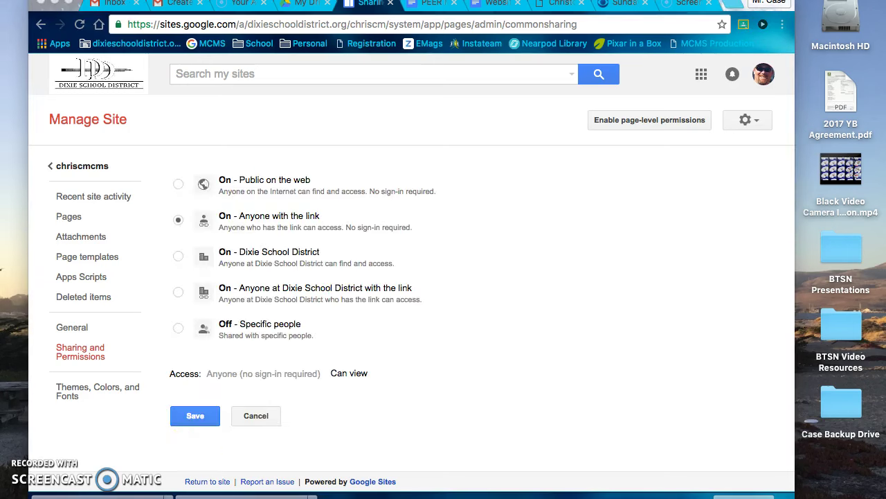
left_click(197, 417)
left_click(201, 420)
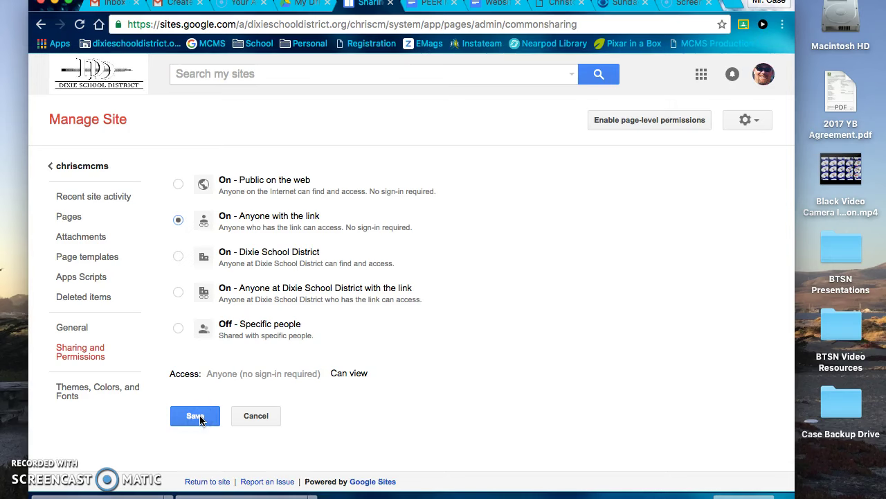
left_click(155, 435)
left_click(196, 414)
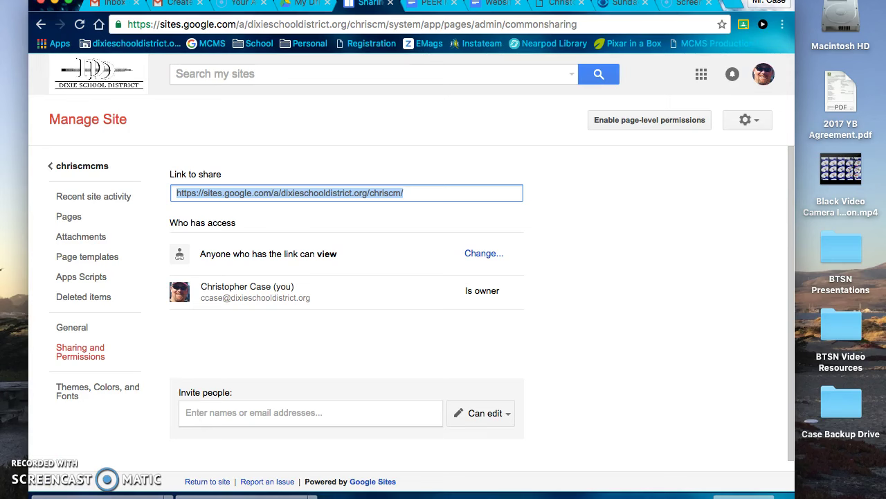
left_click(87, 167)
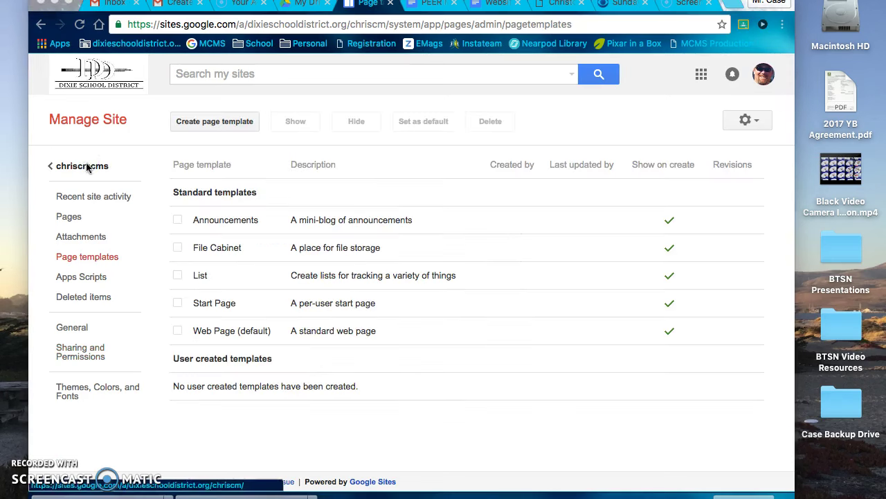
left_click(87, 167)
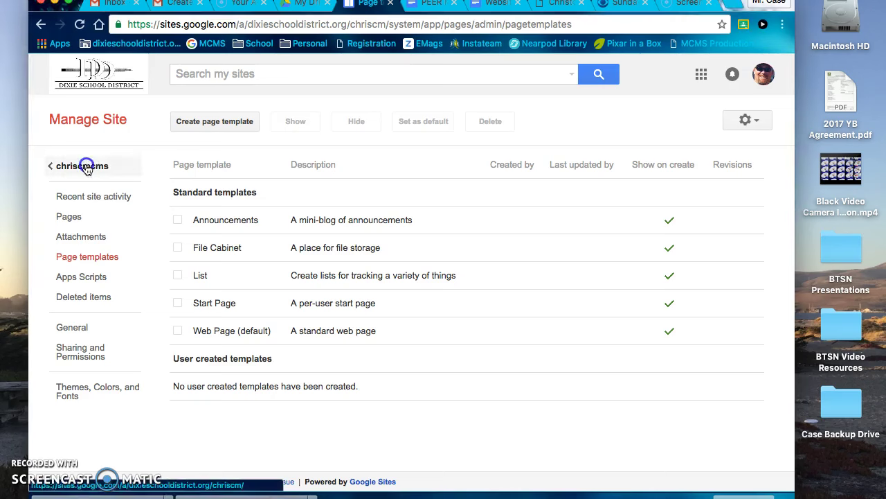